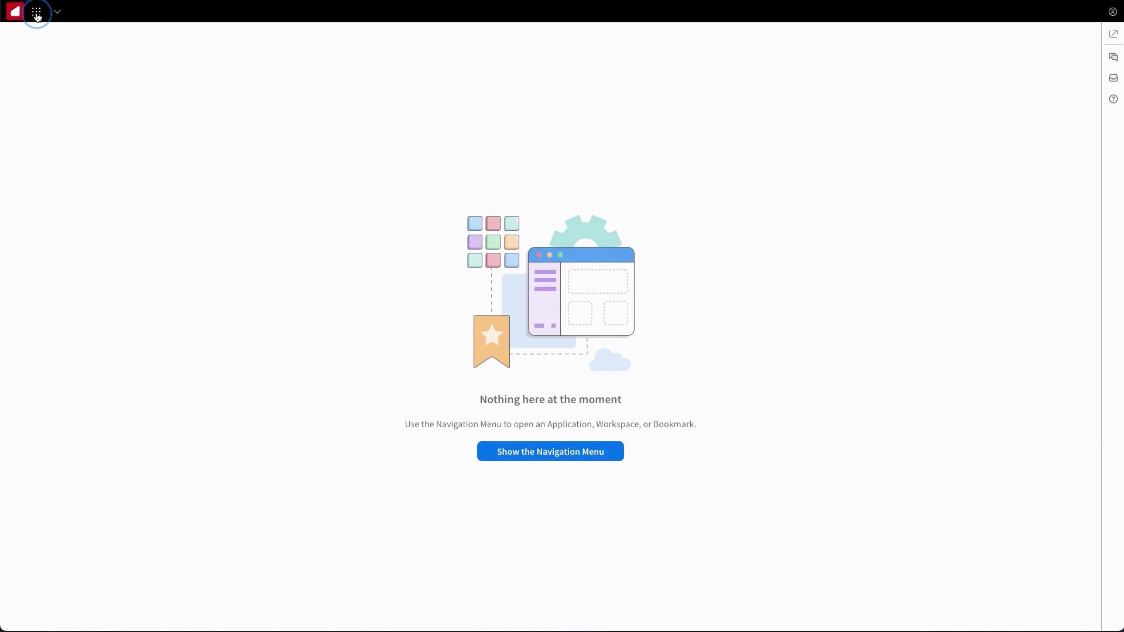
Add the Buyer workspace by searching 'Buyer' in the workspace catalog
{"action": "left_click", "coordinate": [36, 17]}
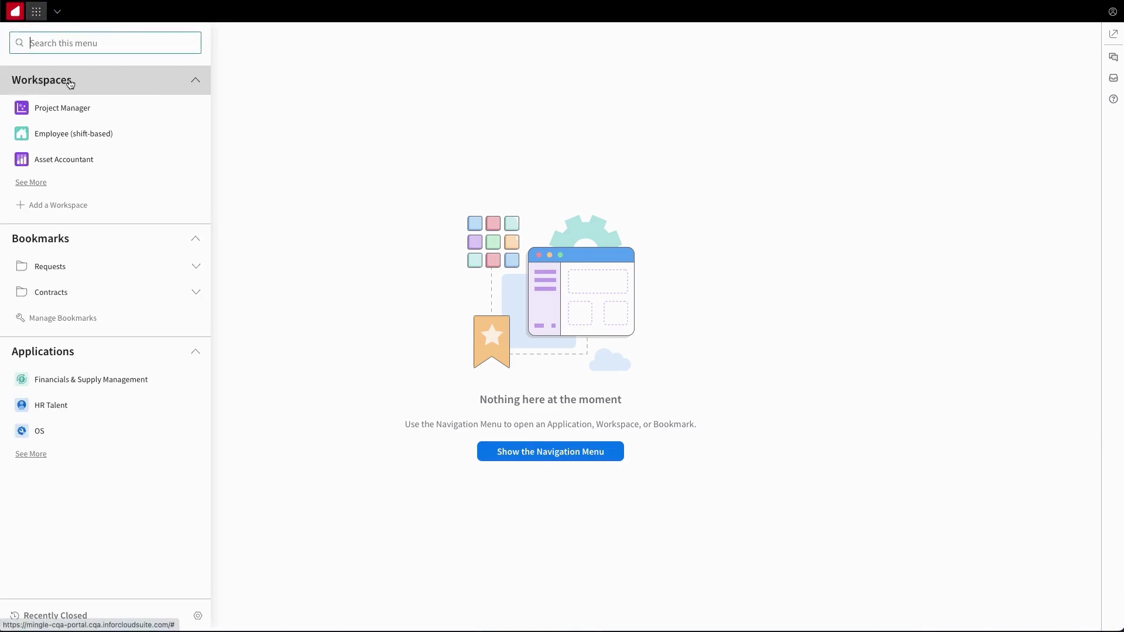
{"action": "left_click", "coordinate": [45, 210]}
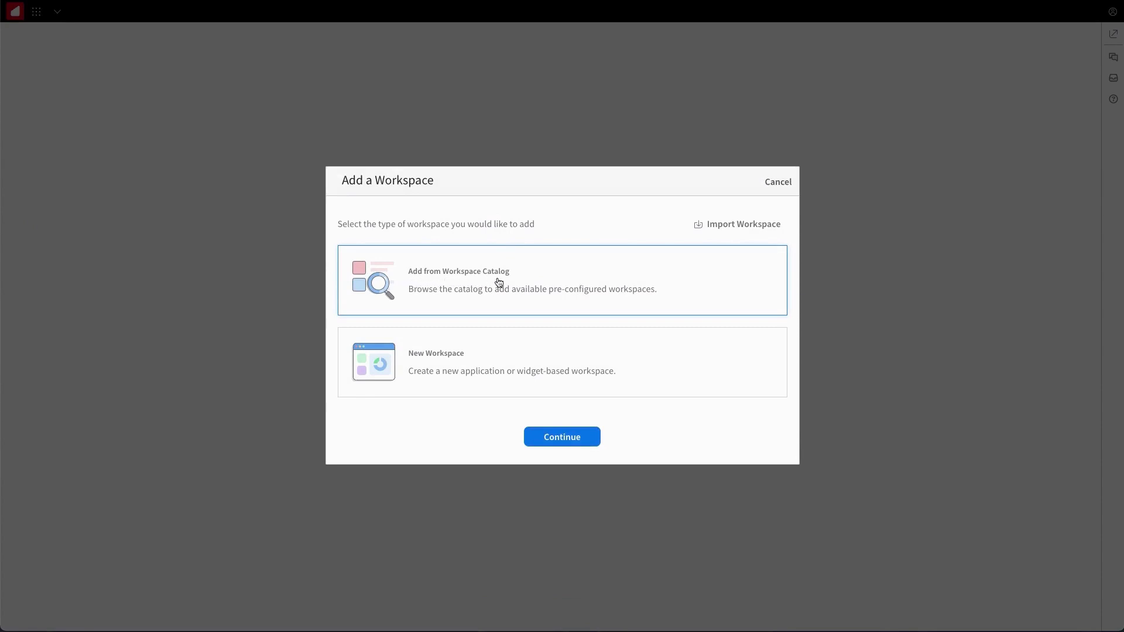
{"action": "left_click", "coordinate": [550, 443]}
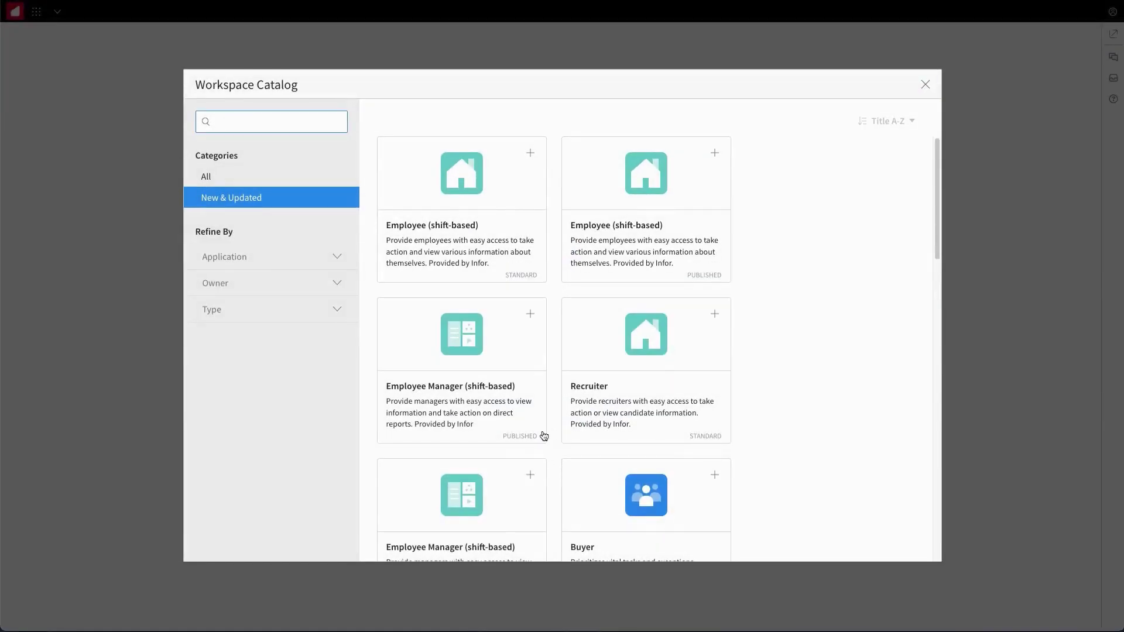
{"action": "type", "text": "Buyer"}
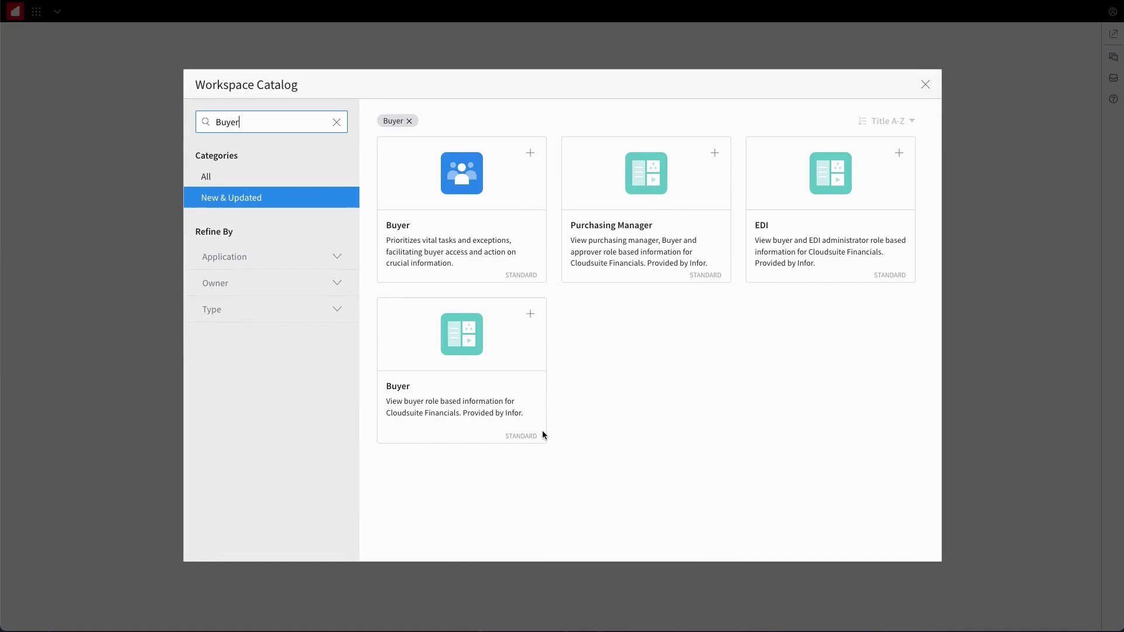
{"action": "left_click", "coordinate": [530, 154]}
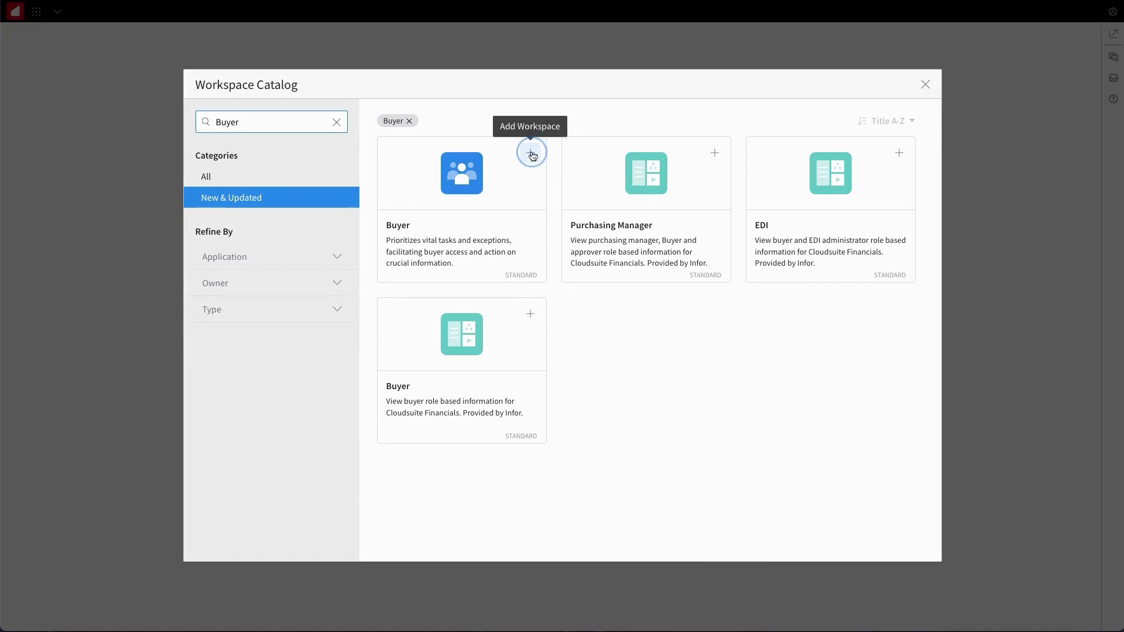
{"action": "left_click", "coordinate": [926, 86]}
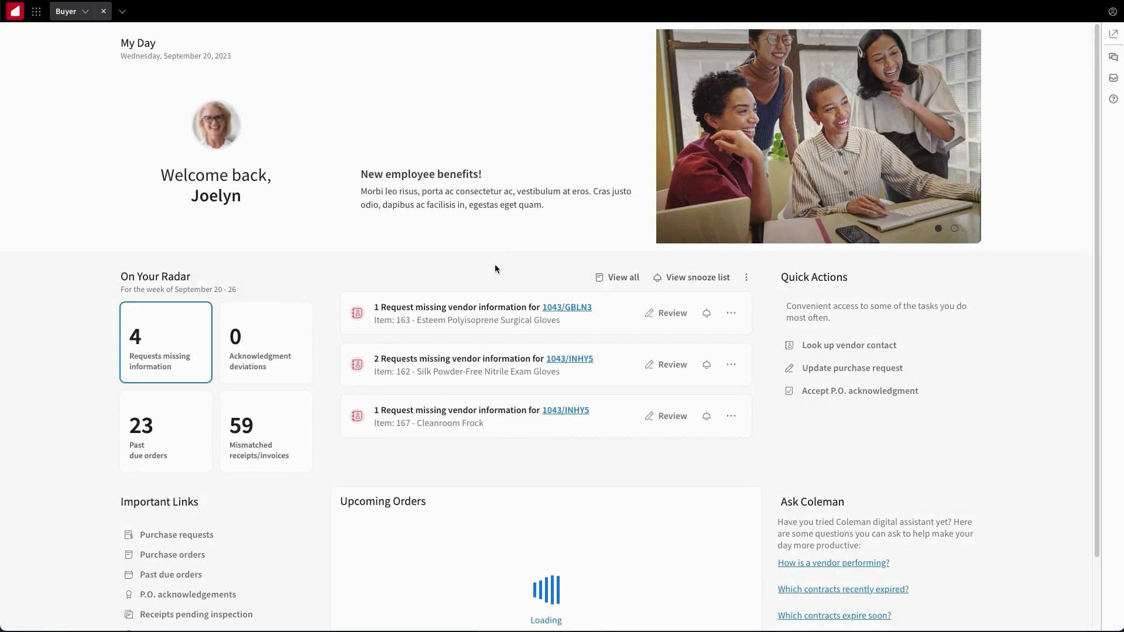
{"action": "scroll", "coordinate": [494, 269], "scroll_direction": "down", "scroll_amount": 1}
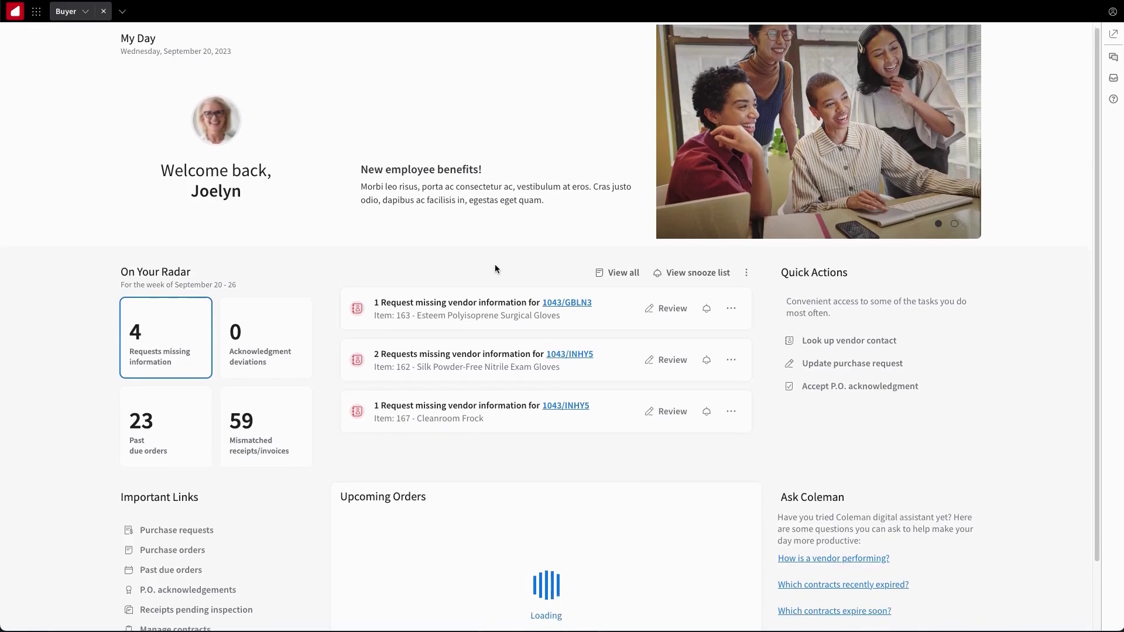
{"action": "scroll", "coordinate": [495, 268], "scroll_direction": "down", "scroll_amount": 3}
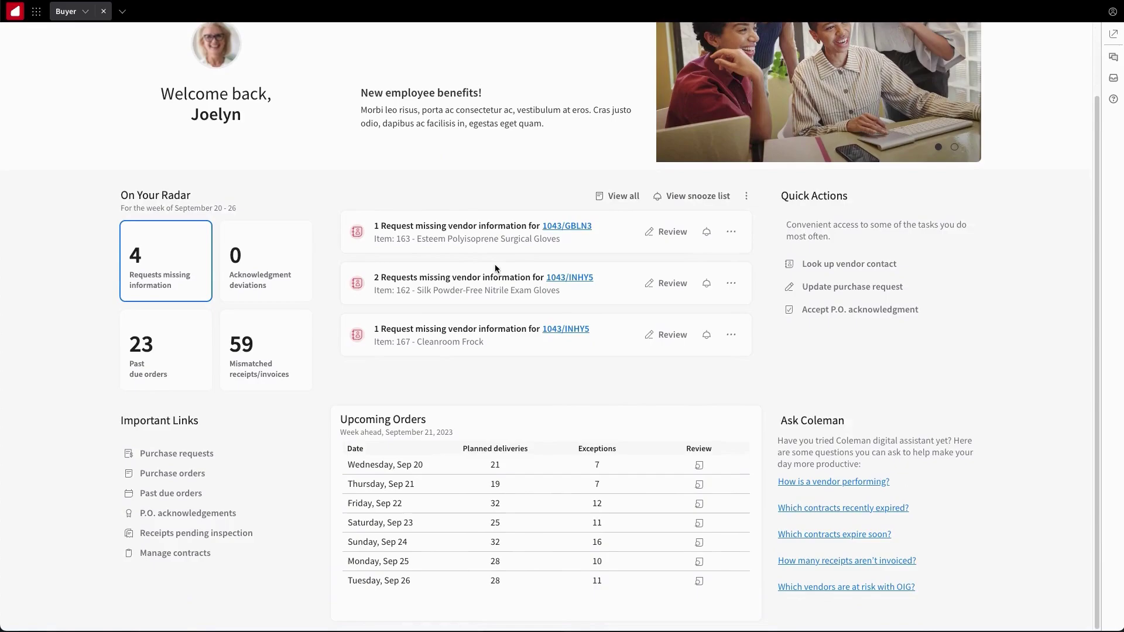
{"action": "scroll", "coordinate": [495, 269], "scroll_direction": "up", "scroll_amount": 3}
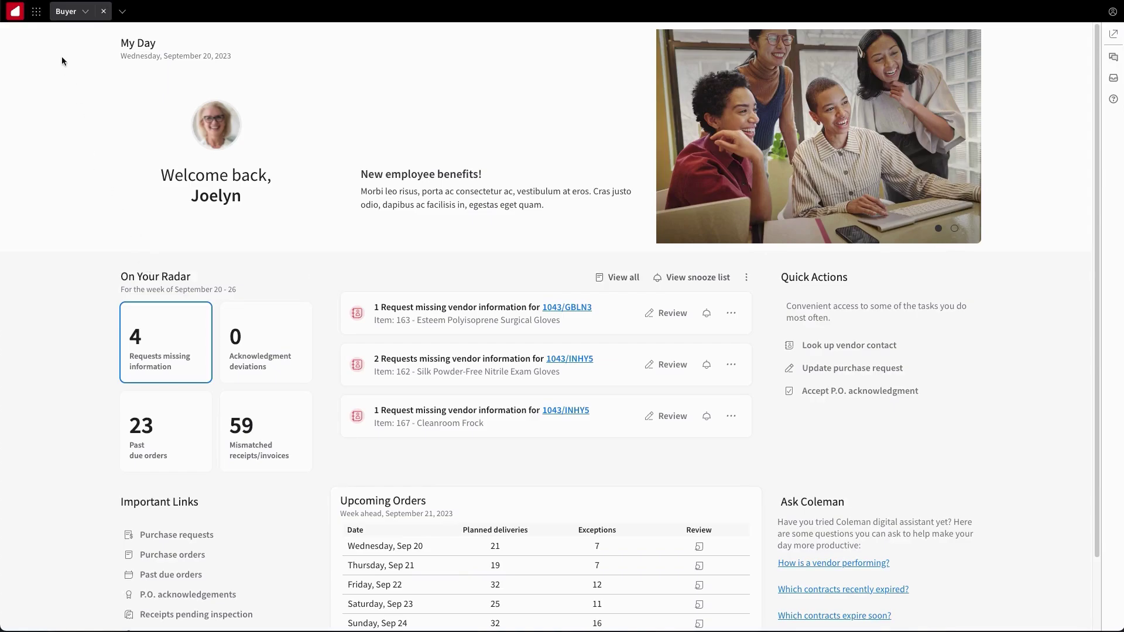
Drag Buyer to the top of the full workspace list in the navigation menu
{"action": "left_click", "coordinate": [35, 11]}
{"action": "left_click", "coordinate": [33, 184]}
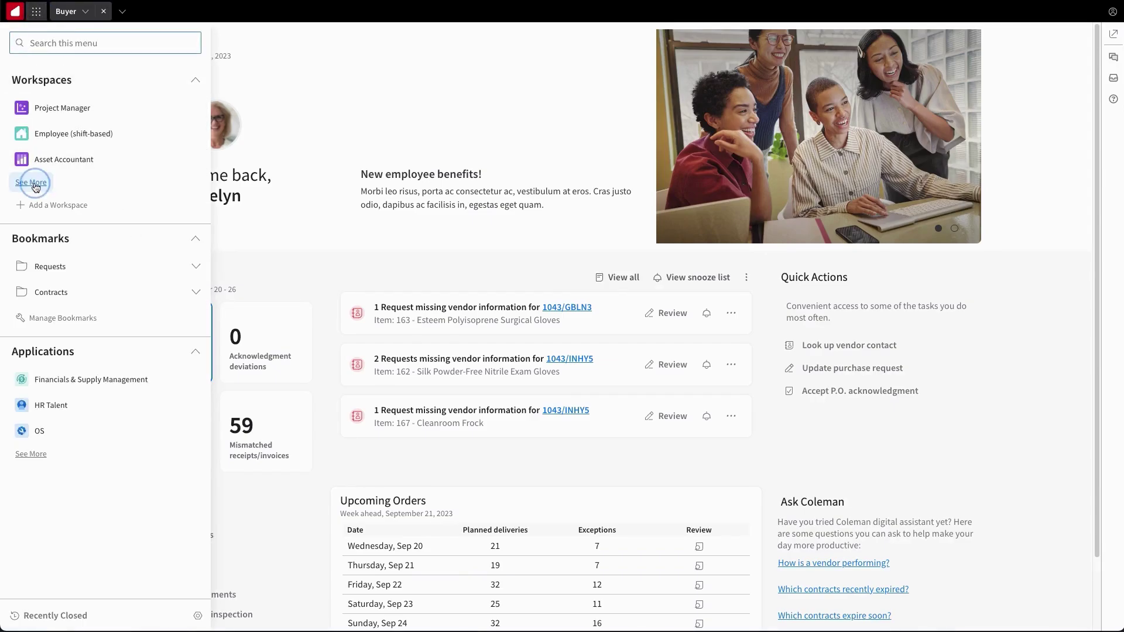
{"action": "left_click_drag", "start_coordinate": [6, 369], "coordinate": [2, 99]}
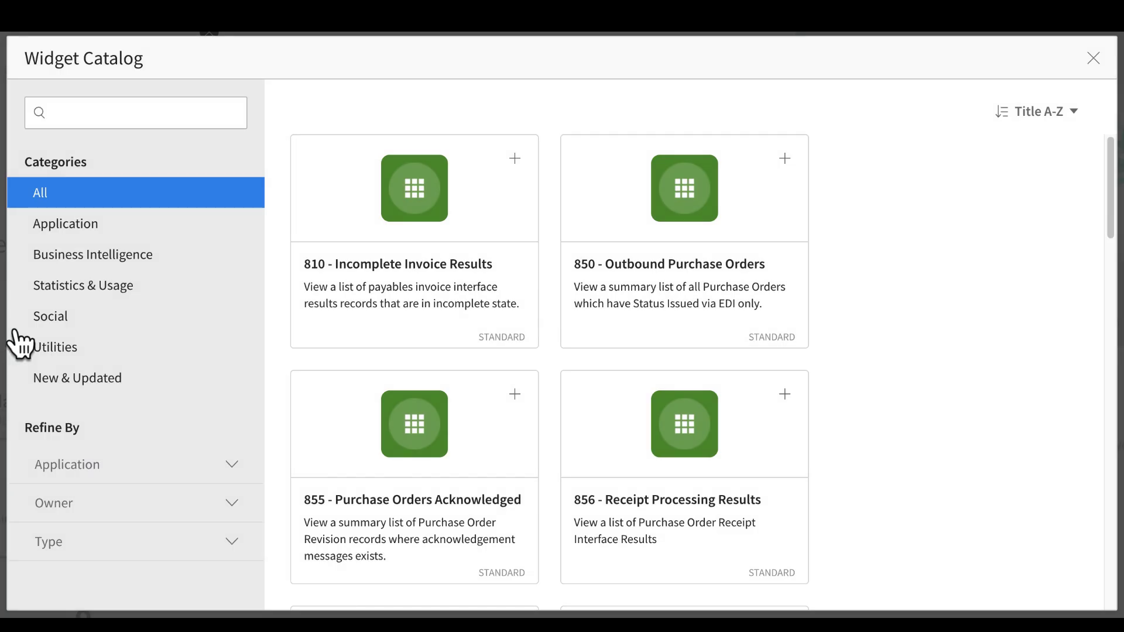
Browse the widget catalog categories from Application through Utilities, ending on New & Updated
{"action": "left_click", "coordinate": [88, 231]}
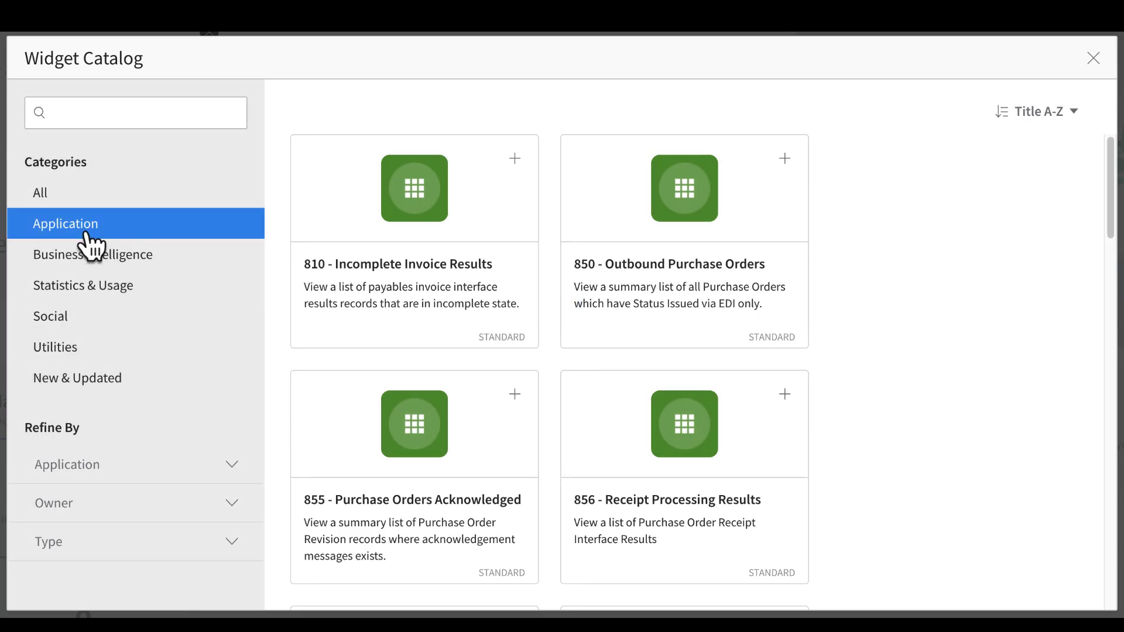
{"action": "left_click", "coordinate": [92, 264]}
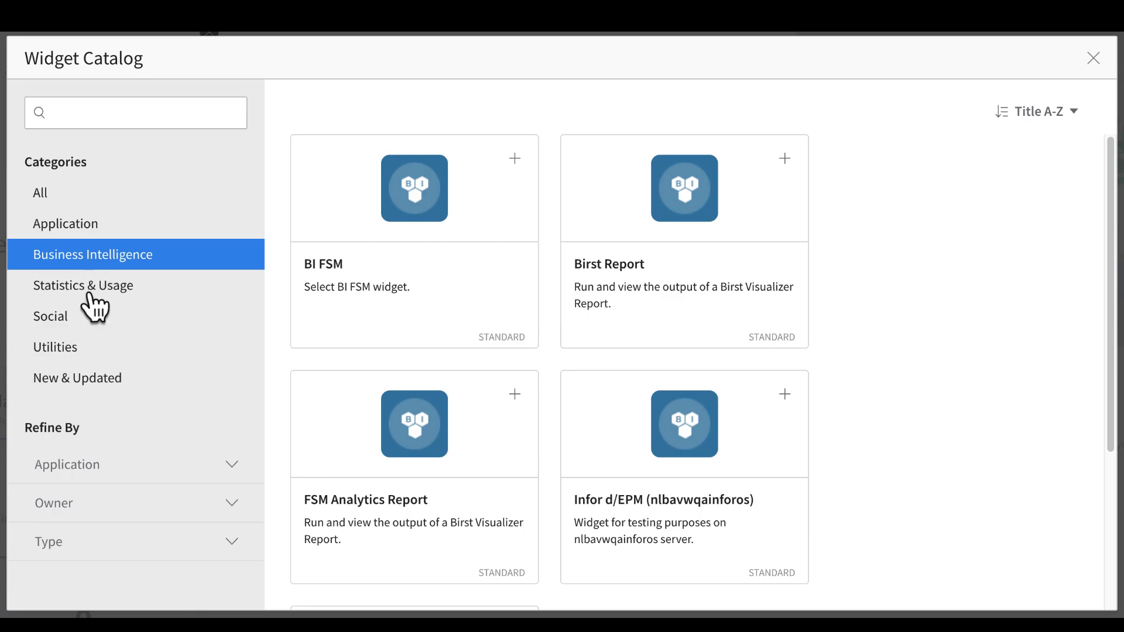
{"action": "left_click", "coordinate": [92, 292]}
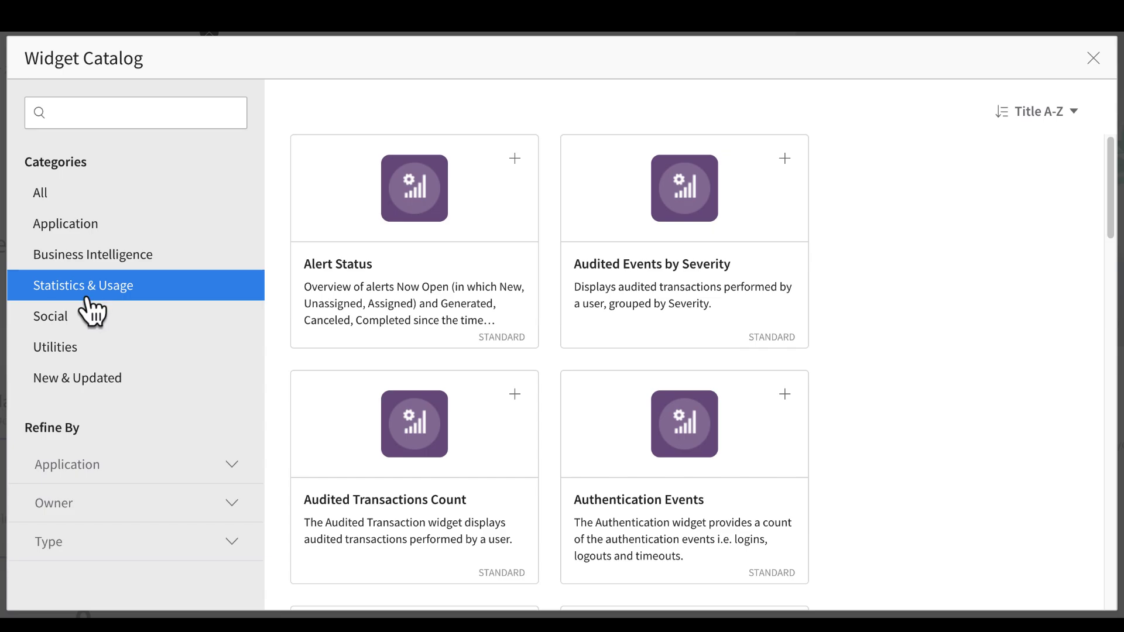
{"action": "left_click", "coordinate": [54, 319]}
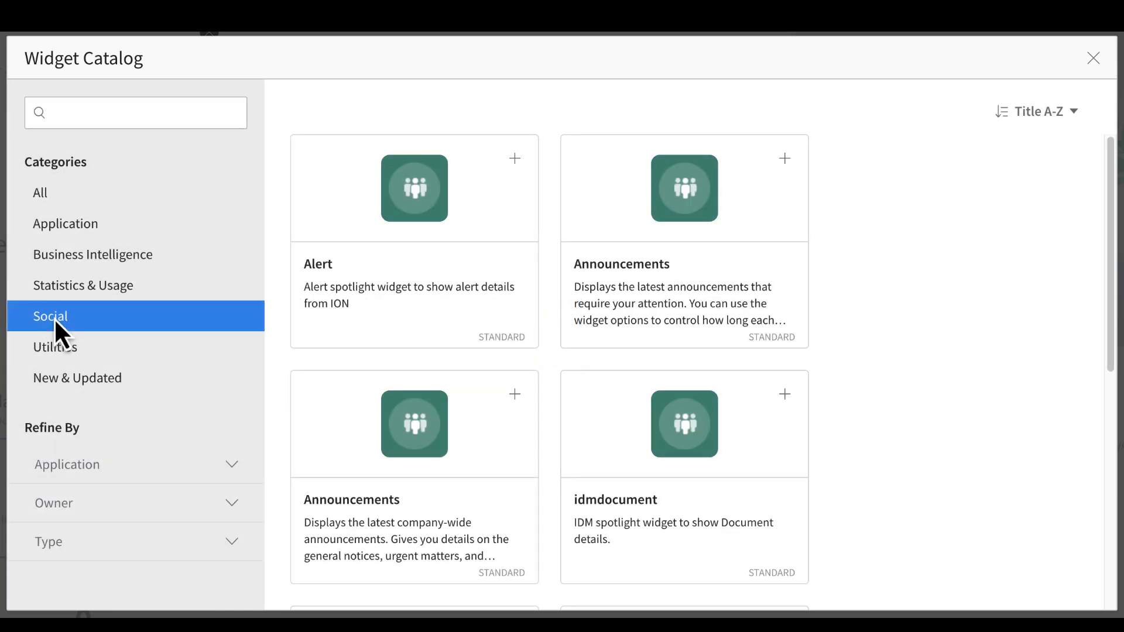
{"action": "left_click", "coordinate": [61, 349]}
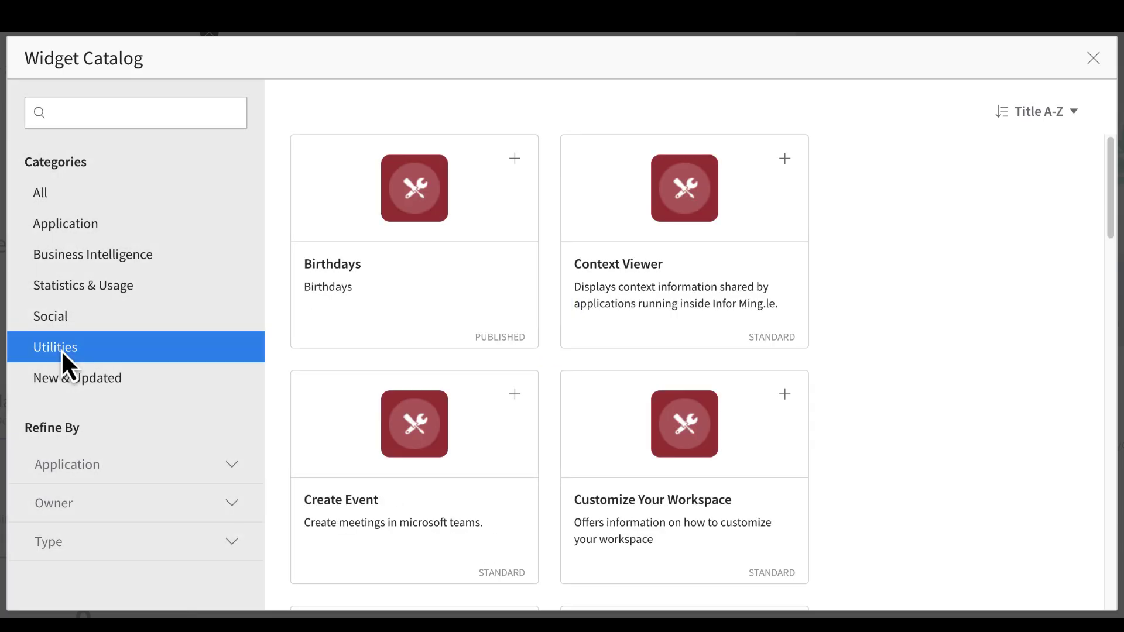
{"action": "left_click", "coordinate": [79, 384]}
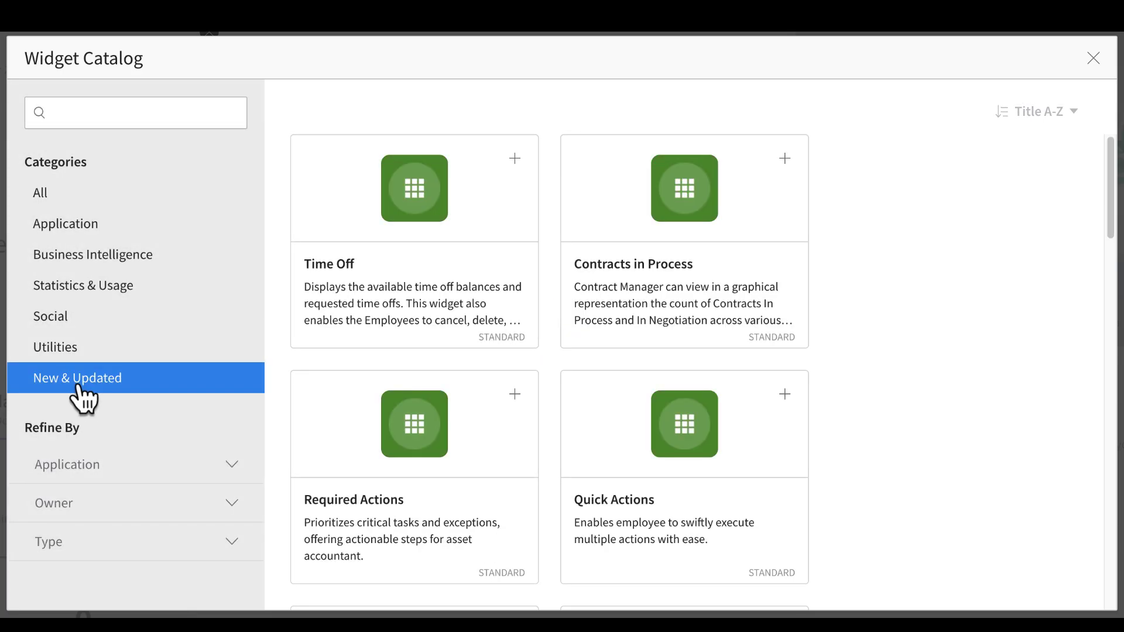
Expand the Application and Owner refine-by filters in the widget catalog
{"action": "left_click", "coordinate": [232, 466]}
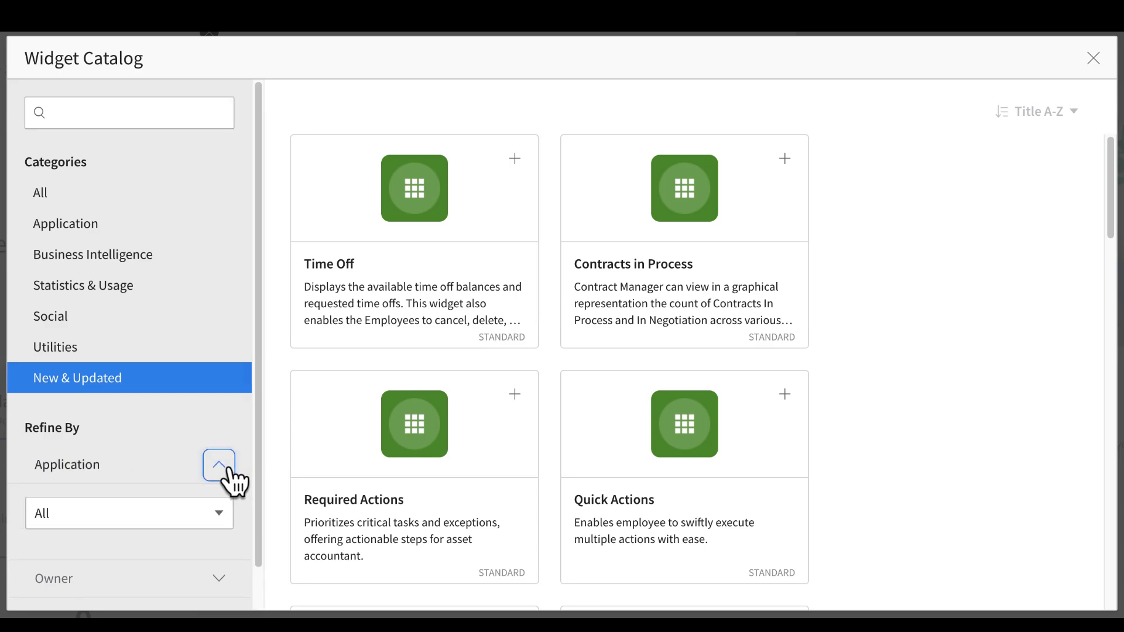
{"action": "left_click", "coordinate": [231, 468]}
{"action": "left_click", "coordinate": [232, 505]}
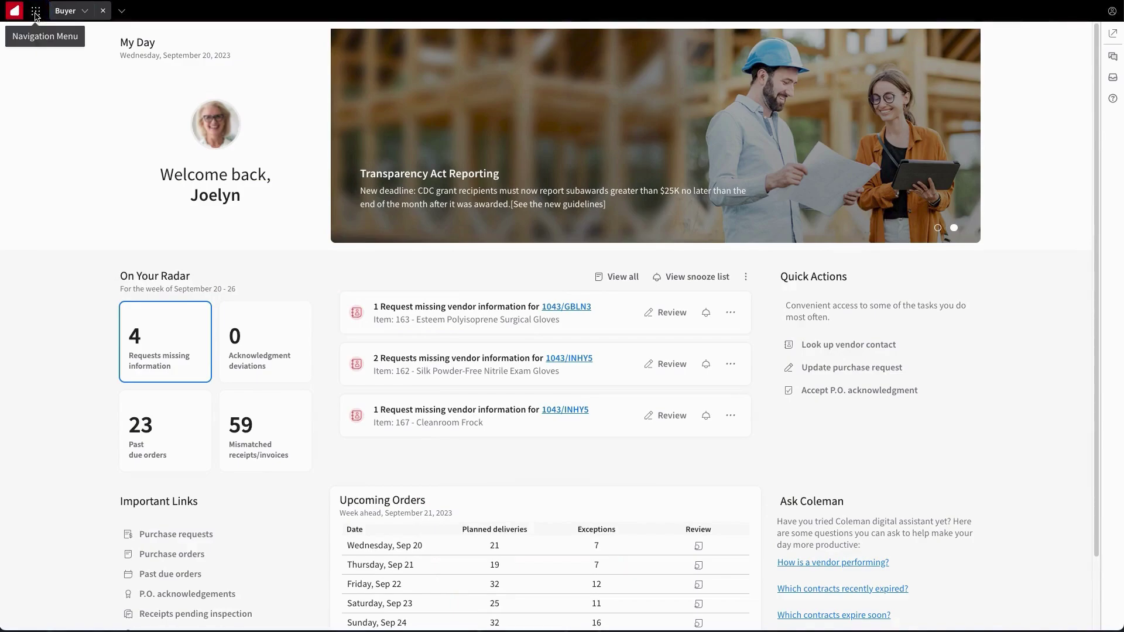
Duplicate the Buyer workspace, renaming the copy from 'Buyer - Copy' to 'Customized Workspace'
{"action": "left_click", "coordinate": [35, 16]}
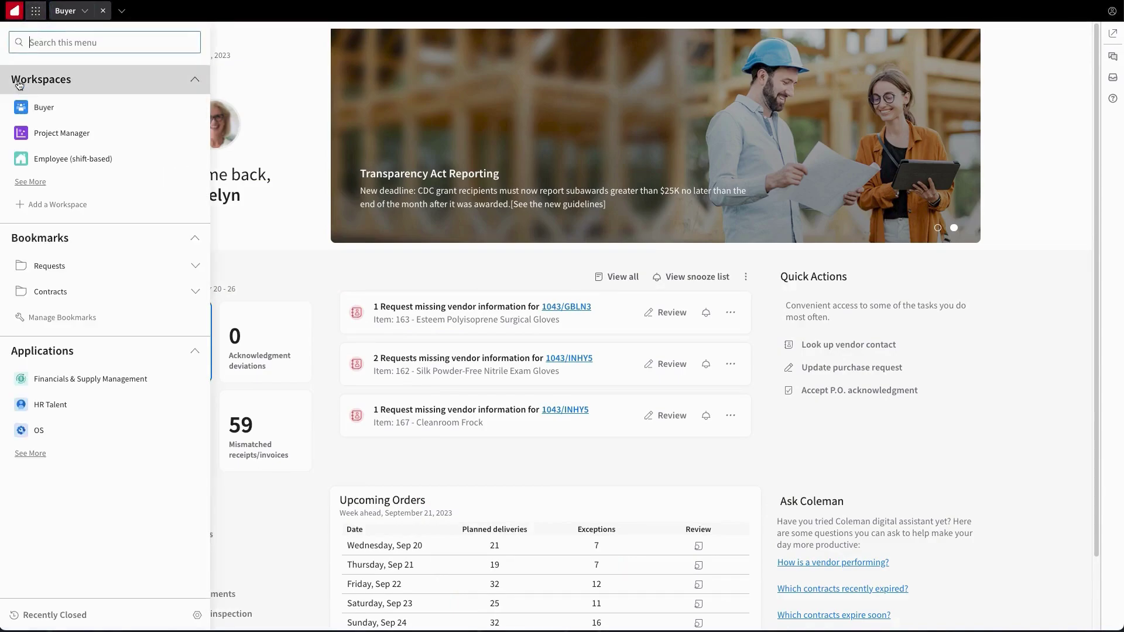
{"action": "mouse_move", "coordinate": [97, 107]}
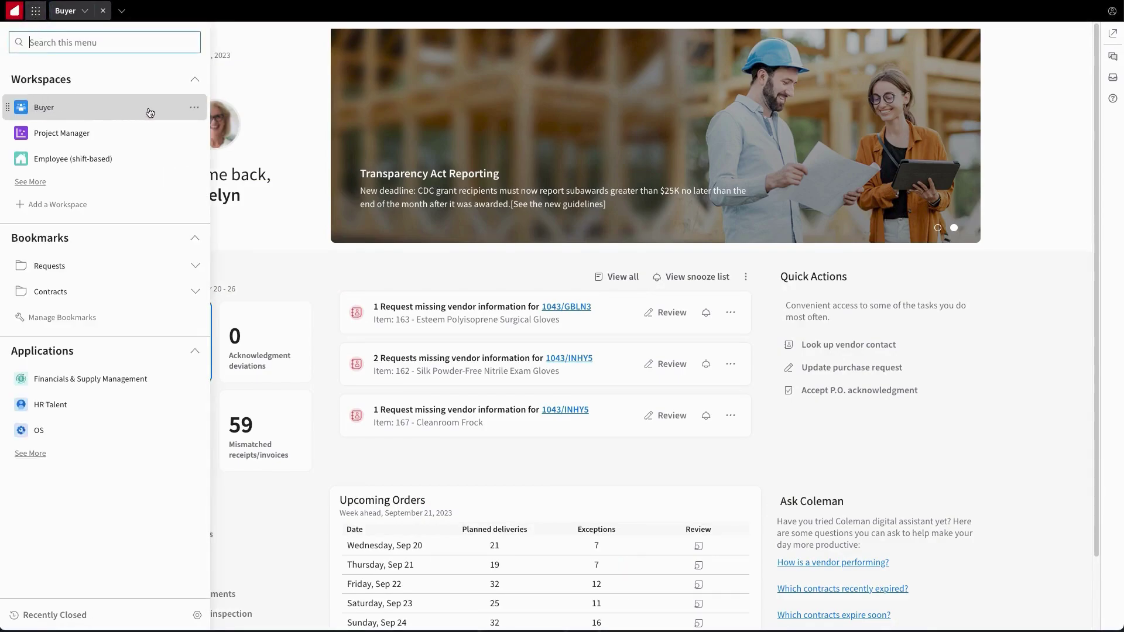
{"action": "left_click", "coordinate": [194, 109]}
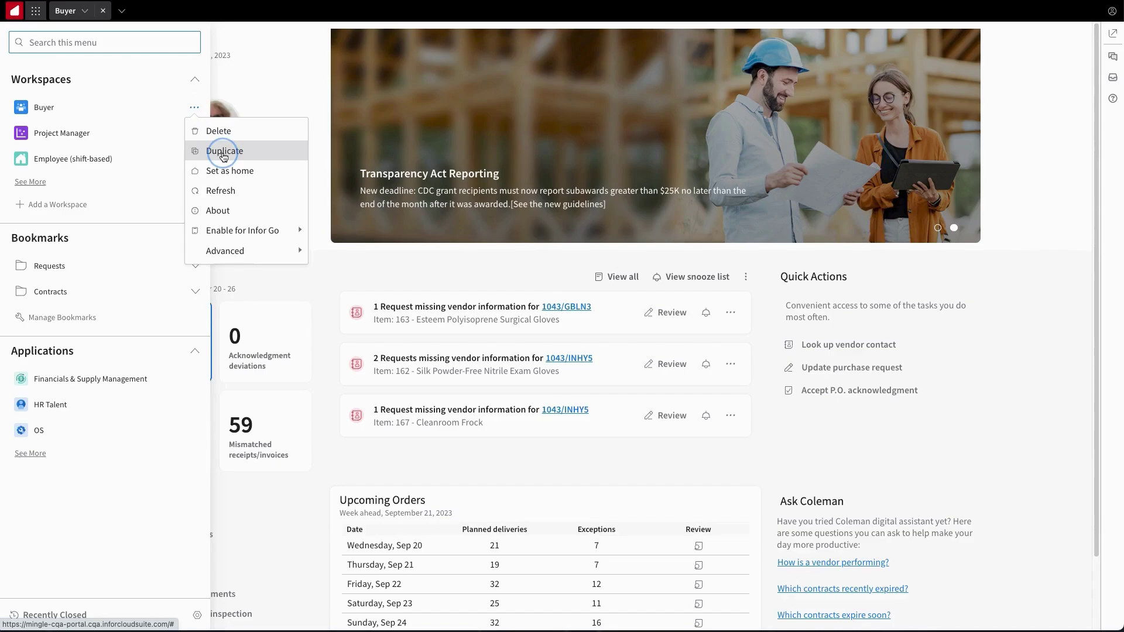
{"action": "left_click", "coordinate": [223, 153]}
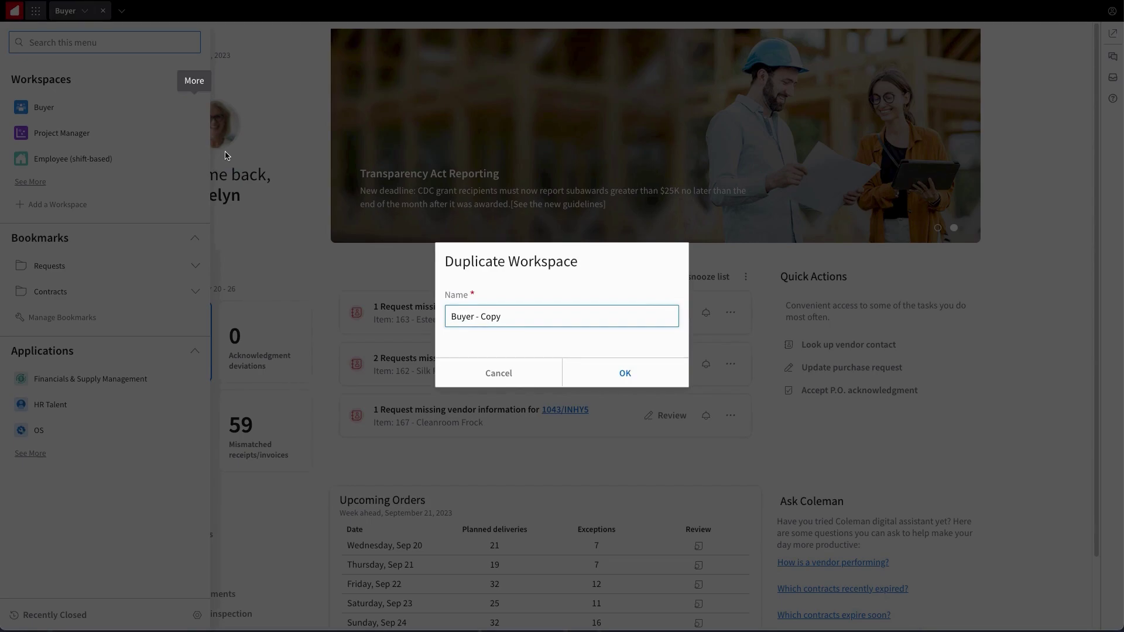
{"action": "key", "text": "BackSpace"}
{"action": "key", "text": "BackSpace"}
{"action": "key", "text": "BackSpace"}
{"action": "key", "text": "BackSpace"}
{"action": "key", "text": "BackSpace"}
{"action": "key", "text": "BackSpace"}
{"action": "key", "text": "BackSpace"}
{"action": "type", "text": "Customiz"}
{"action": "type", "text": "ed Workspace"}
{"action": "left_click", "coordinate": [624, 374]}
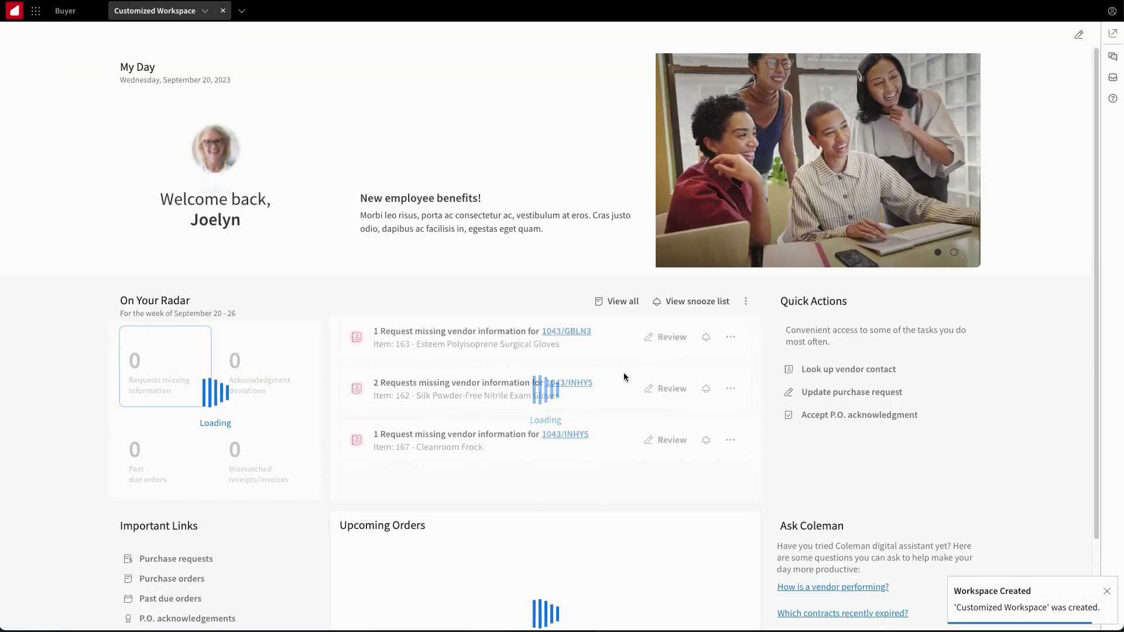
In edit mode, add the Open Purchase Requests widget found by searching 'Buyer' in the catalog
{"action": "left_click", "coordinate": [1081, 35]}
{"action": "scroll", "coordinate": [623, 381], "scroll_direction": "down", "scroll_amount": 5}
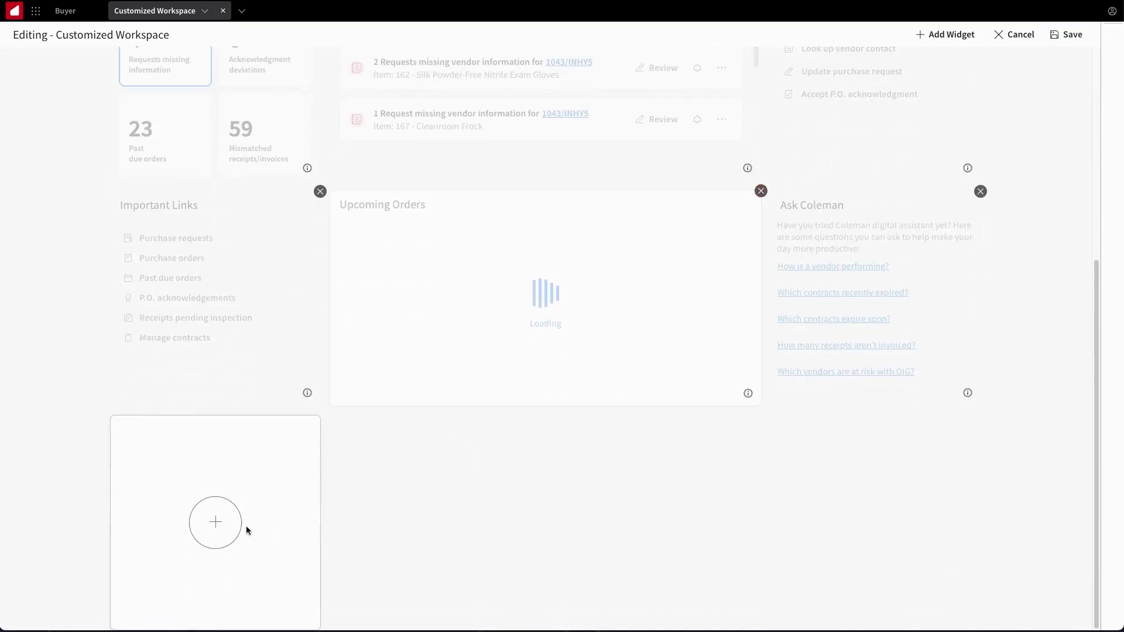
{"action": "left_click", "coordinate": [219, 527]}
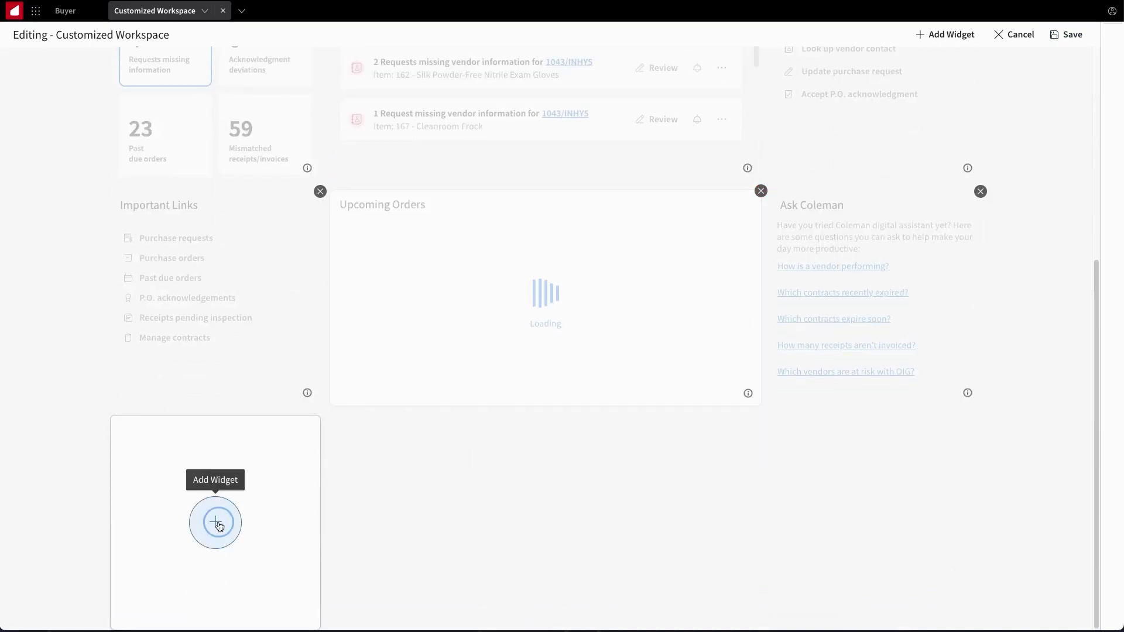
{"action": "left_click", "coordinate": [218, 524]}
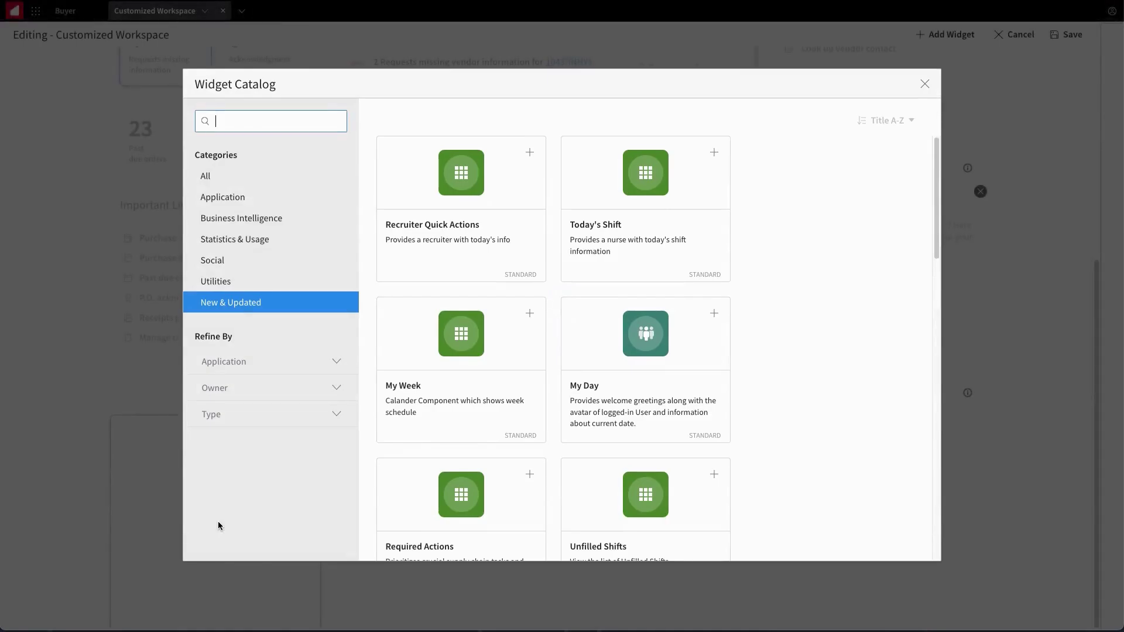
{"action": "type", "text": "Buyer"}
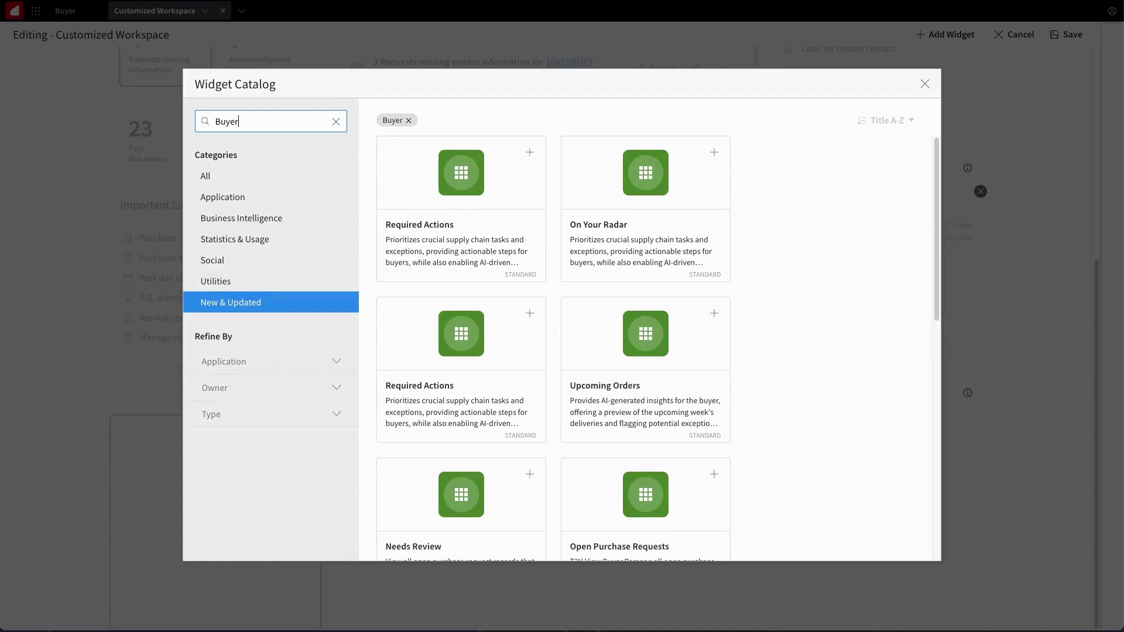
{"action": "scroll", "coordinate": [454, 423], "scroll_direction": "down", "scroll_amount": 2}
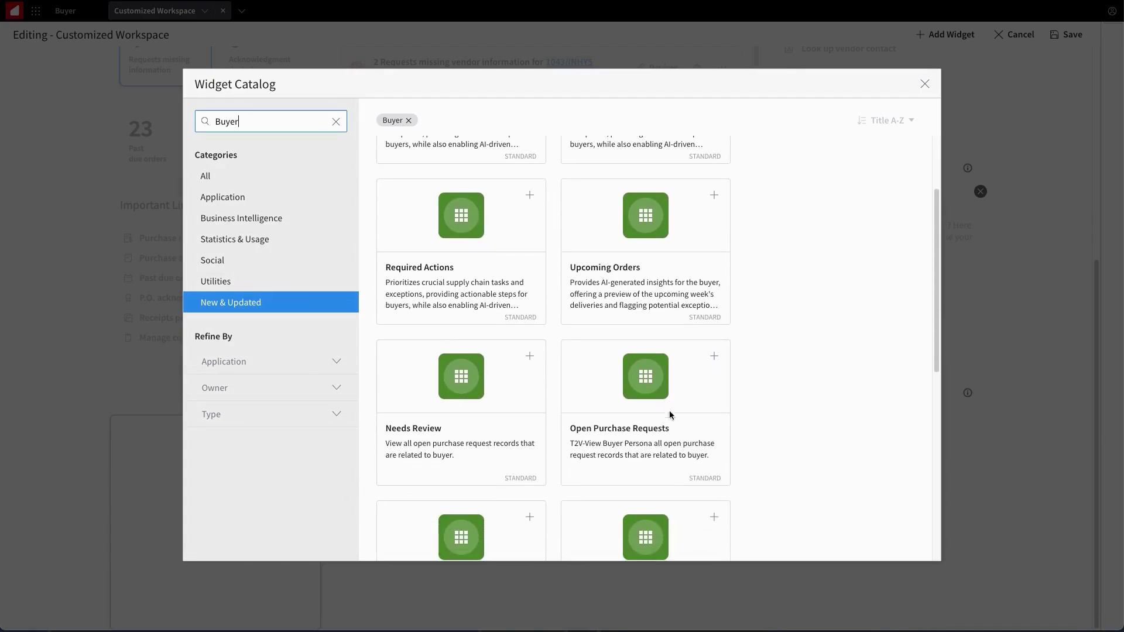
{"action": "left_click", "coordinate": [713, 358]}
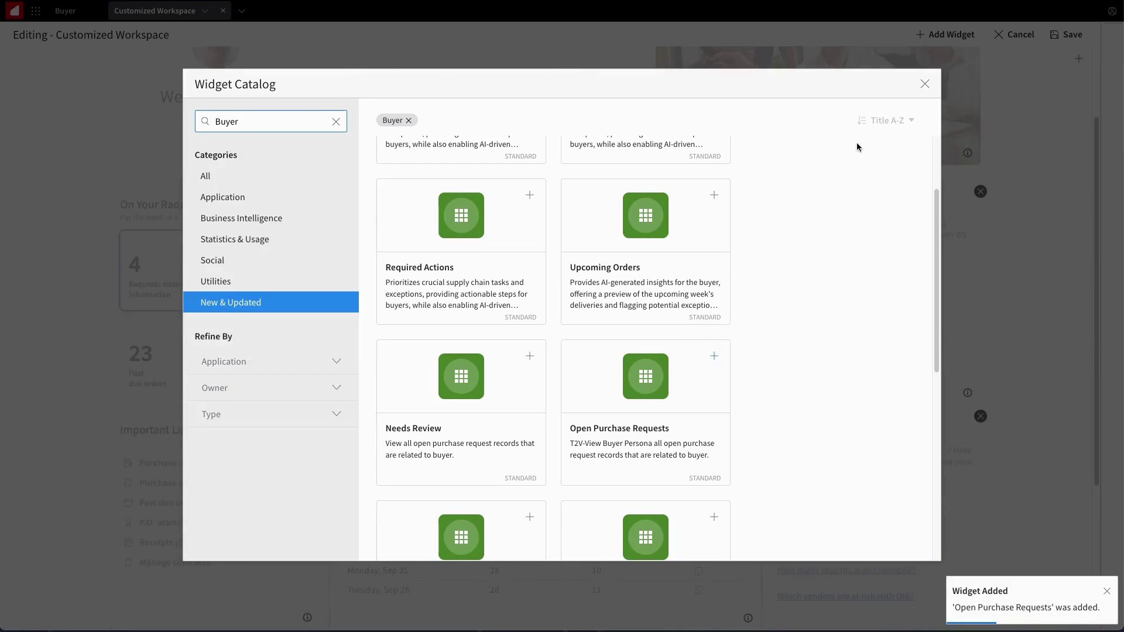
{"action": "left_click", "coordinate": [923, 86]}
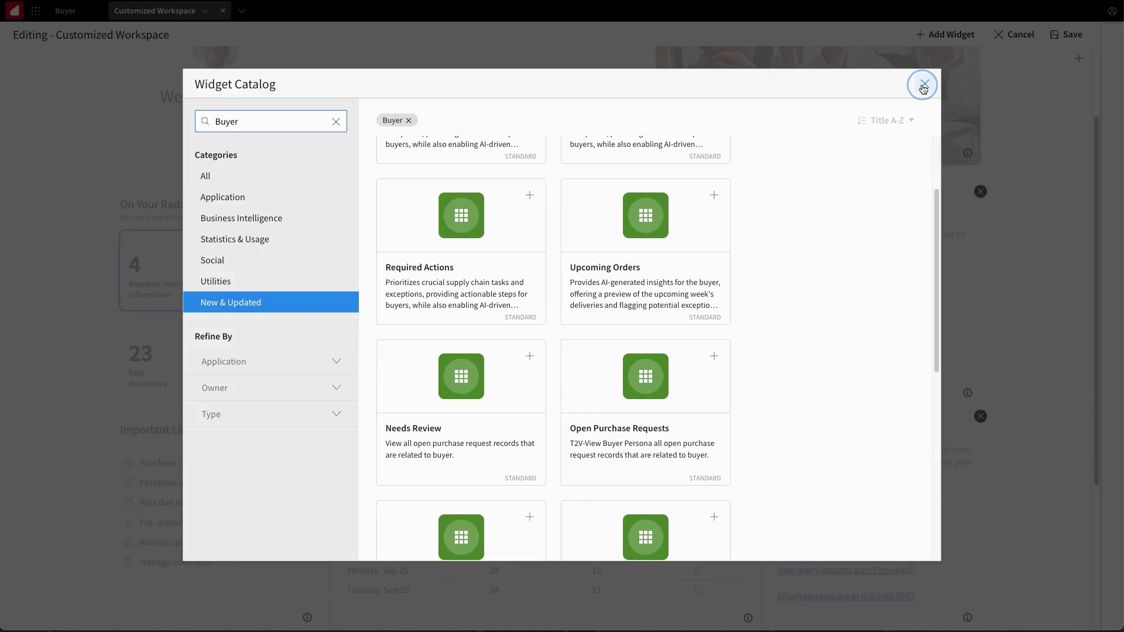
{"action": "left_click", "coordinate": [923, 87]}
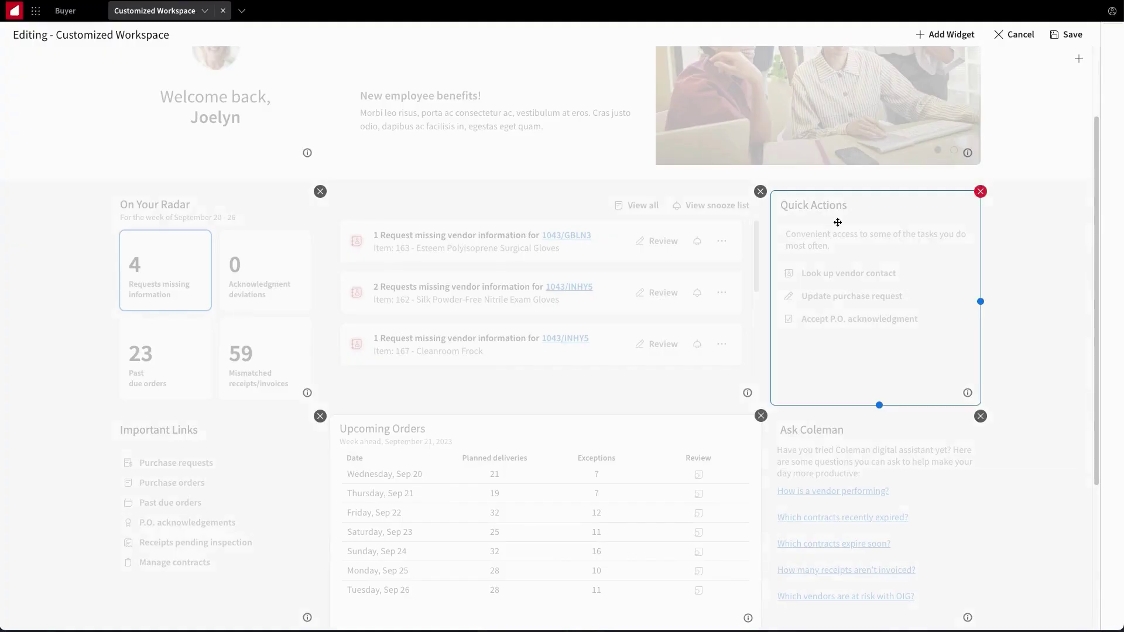
Remove the Ask Coleman widget from the workspace layout
{"action": "scroll", "coordinate": [838, 221], "scroll_direction": "down", "scroll_amount": 3}
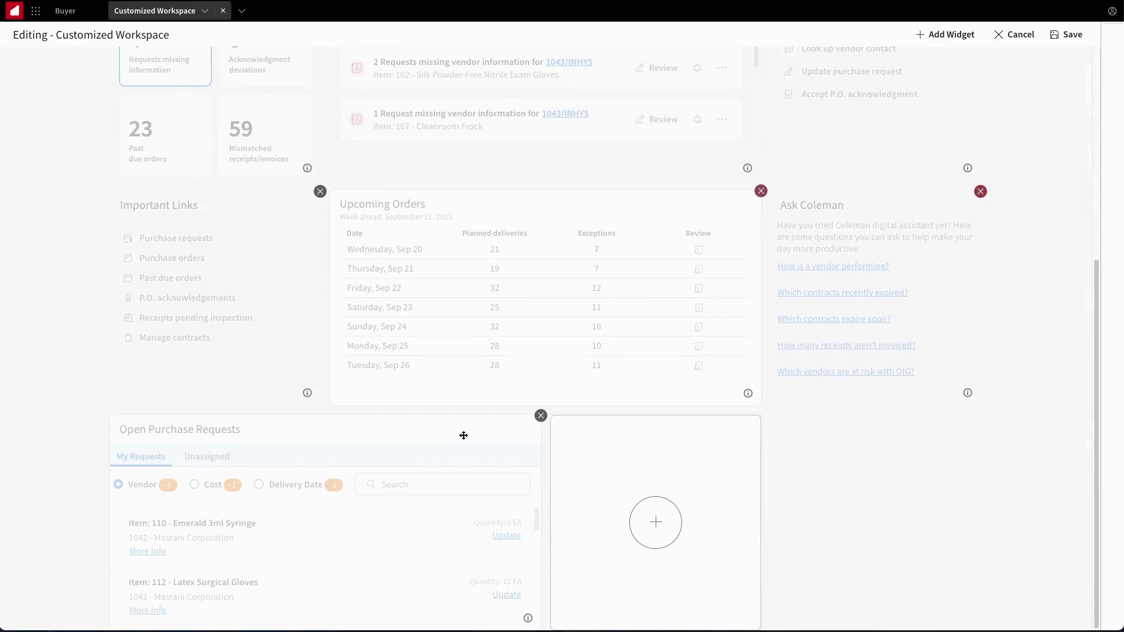
{"action": "left_click", "coordinate": [464, 436]}
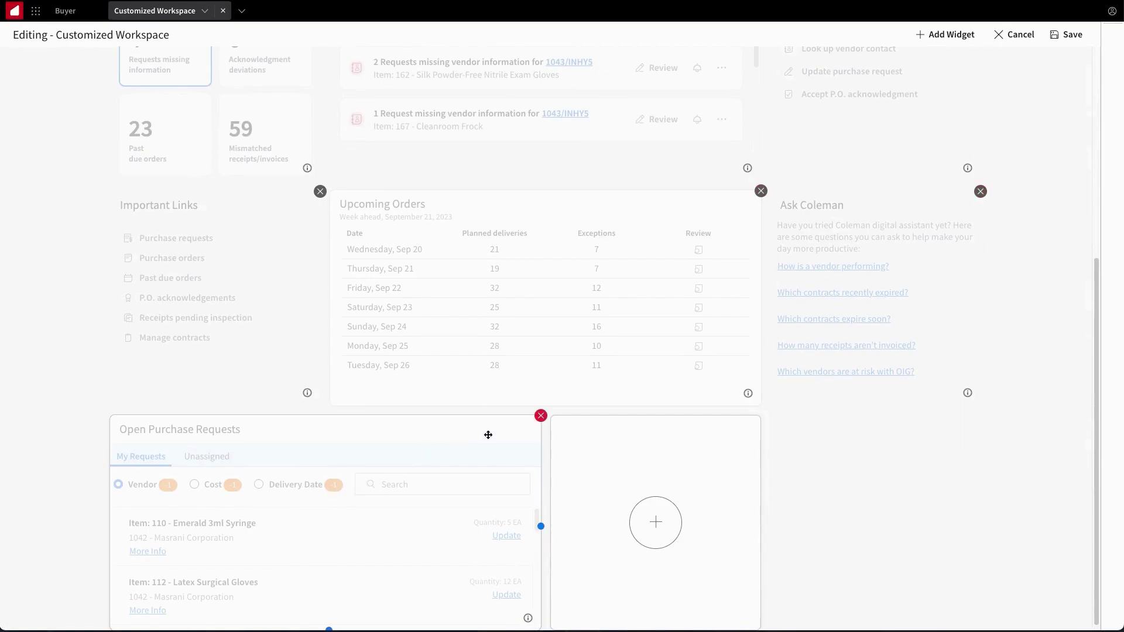
{"action": "left_click", "coordinate": [624, 373]}
{"action": "scroll", "coordinate": [672, 356], "scroll_direction": "up", "scroll_amount": 1}
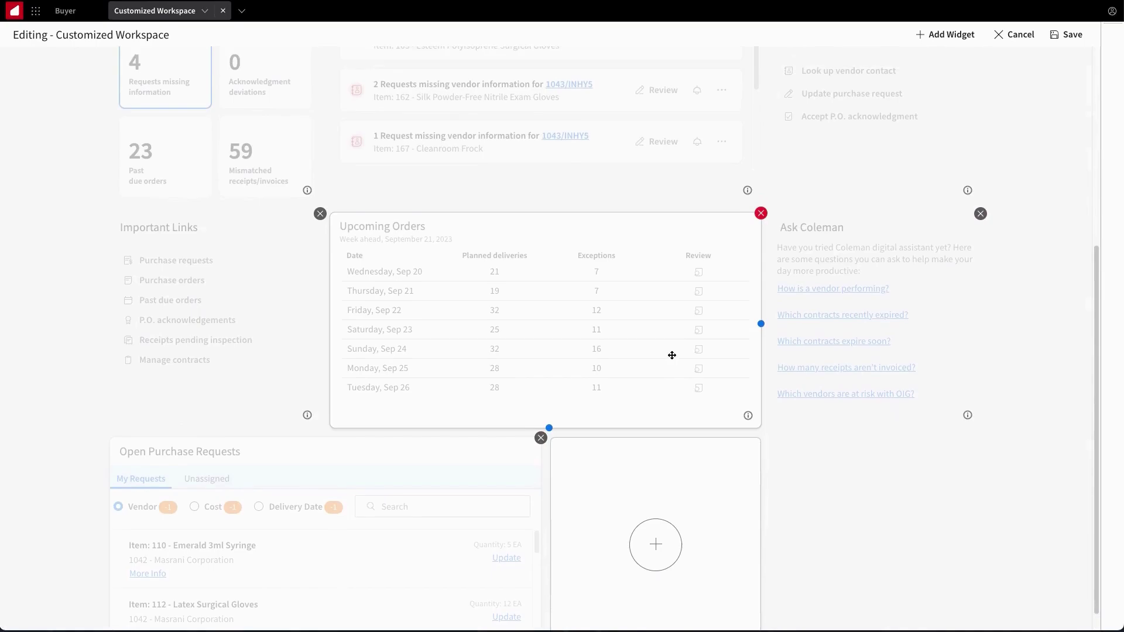
{"action": "scroll", "coordinate": [672, 355], "scroll_direction": "up", "scroll_amount": 1}
{"action": "left_click", "coordinate": [783, 311]}
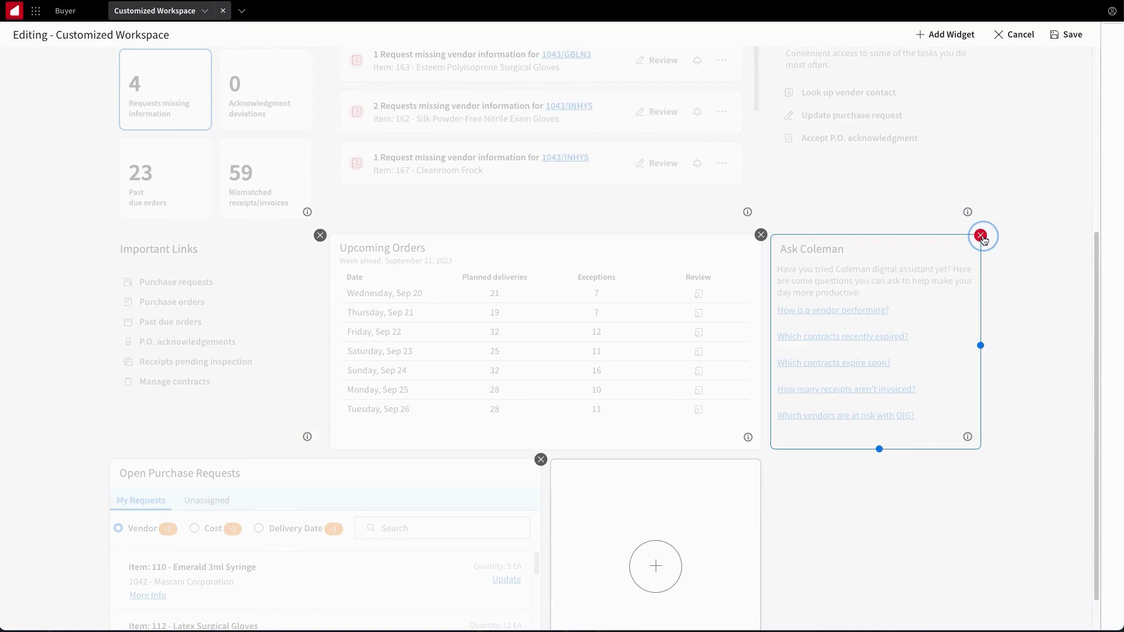
{"action": "left_click", "coordinate": [981, 237]}
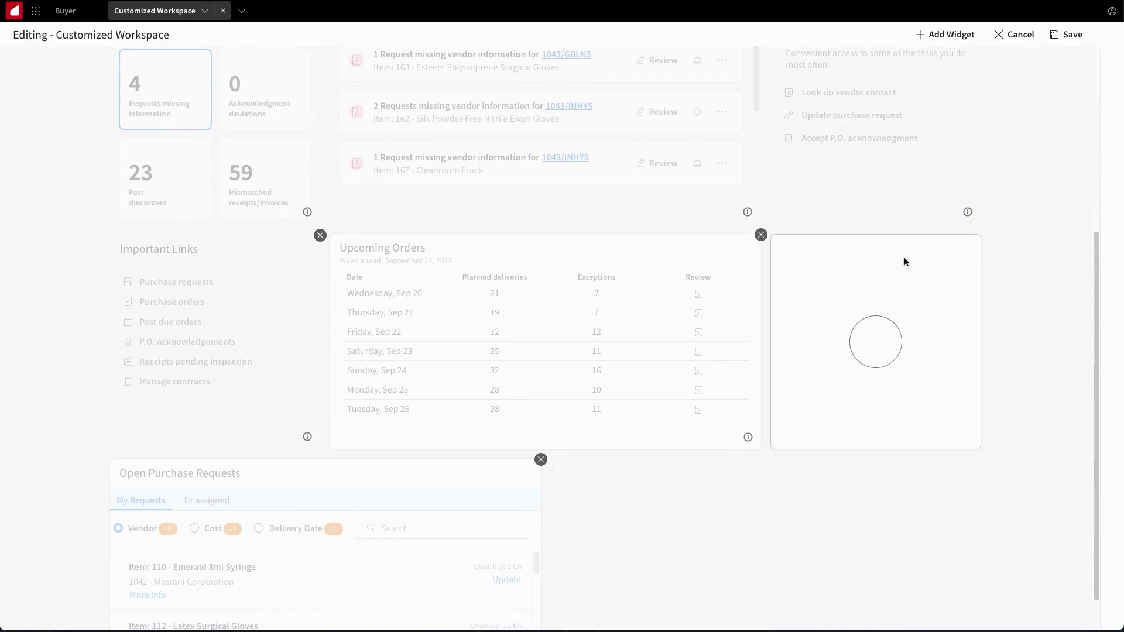
Widen Upcoming Orders, move Important Links to its right, and save the layout
{"action": "mouse_move", "coordinate": [761, 346]}
{"action": "left_click_drag", "start_coordinate": [759, 345], "coordinate": [985, 333]}
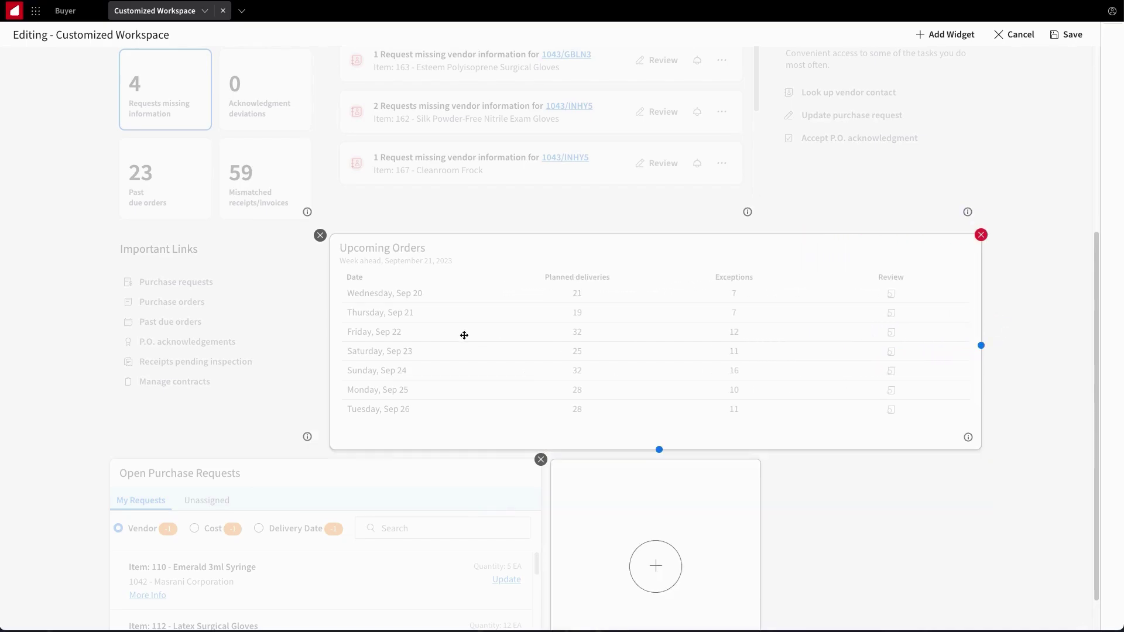
{"action": "mouse_move", "coordinate": [281, 323]}
{"action": "left_mouse_down"}
{"action": "mouse_move", "coordinate": [460, 234]}
{"action": "mouse_move", "coordinate": [868, 201]}
{"action": "mouse_move", "coordinate": [1036, 287]}
{"action": "left_mouse_up"}
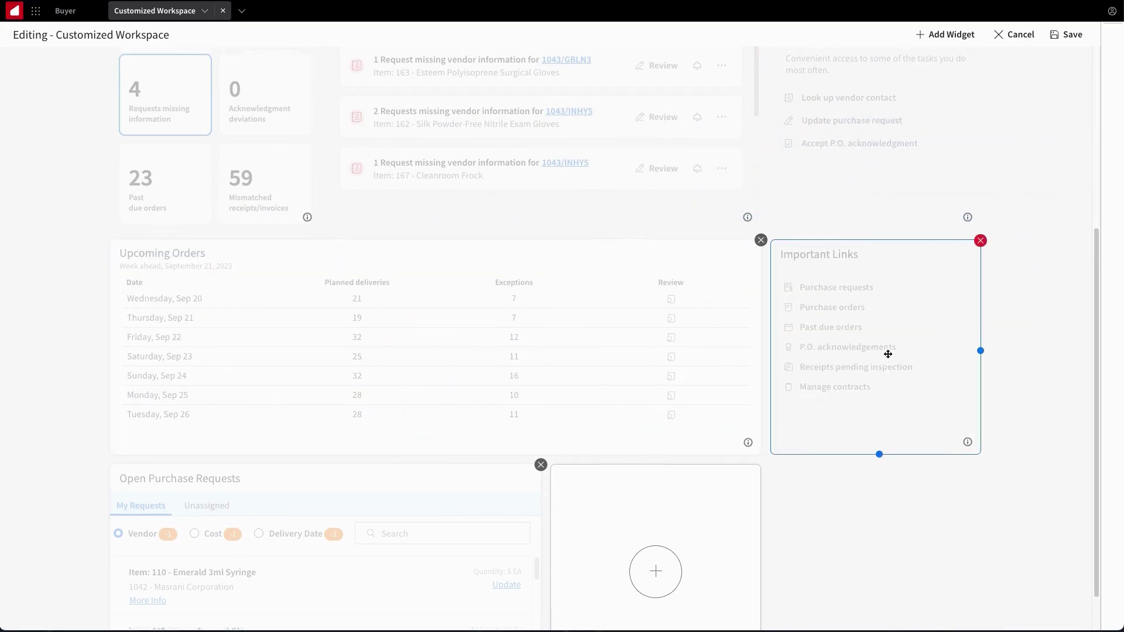
{"action": "scroll", "coordinate": [888, 354], "scroll_direction": "up", "scroll_amount": 5}
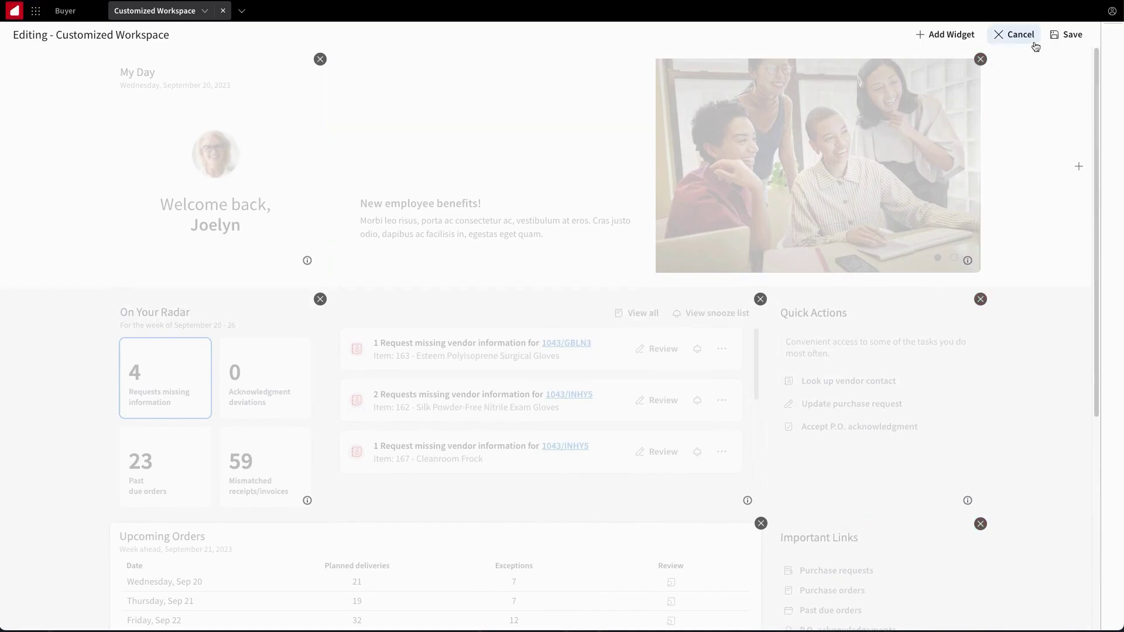
{"action": "left_click", "coordinate": [1069, 36]}
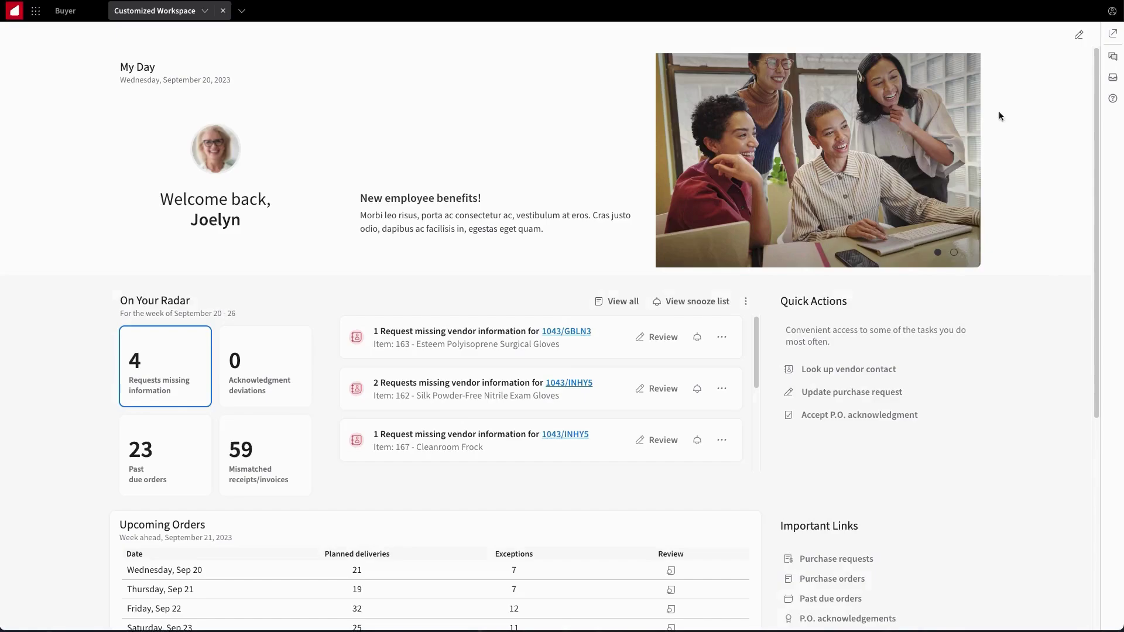
{"action": "scroll", "coordinate": [948, 247], "scroll_direction": "down", "scroll_amount": 4}
{"action": "scroll", "coordinate": [948, 249], "scroll_direction": "down", "scroll_amount": 2}
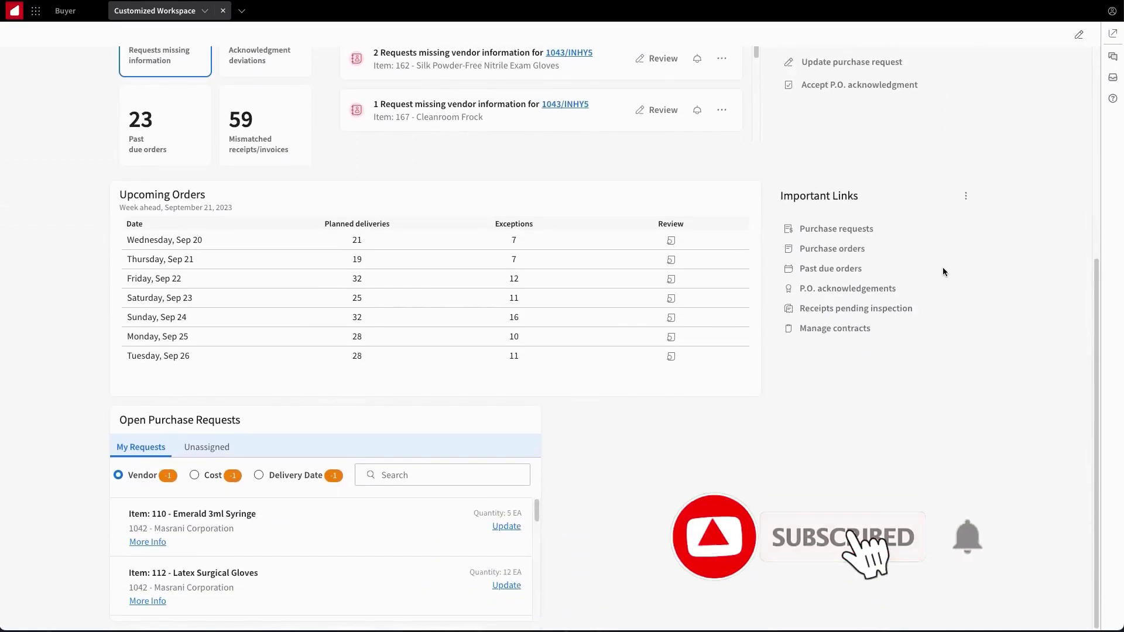